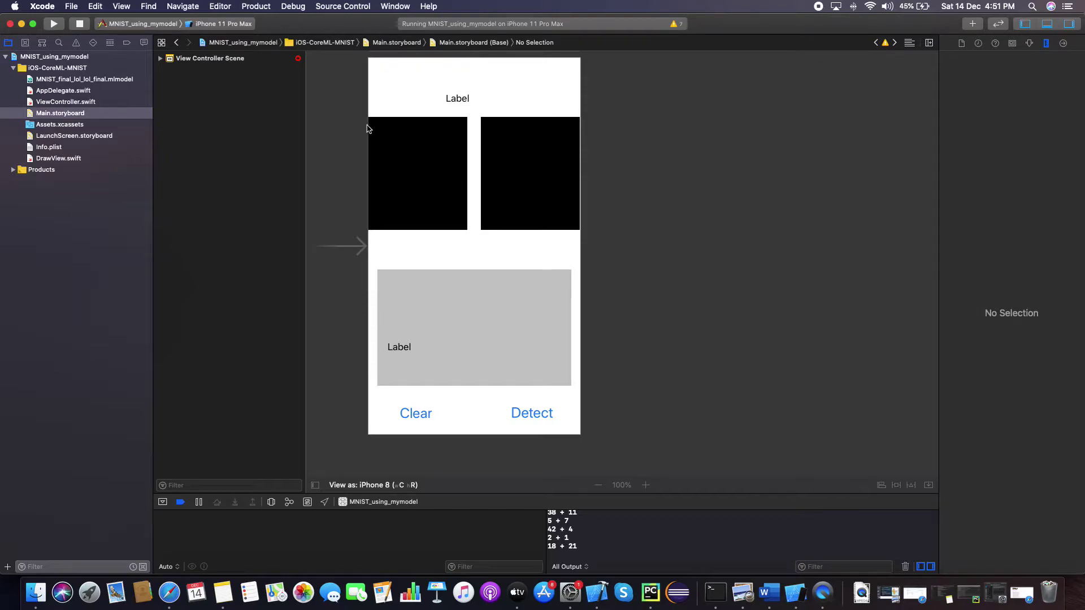
# Build and launch MNIST_using_mymodel on the iPhone 11 Pro Max simulator.
pyautogui.click(54, 24)
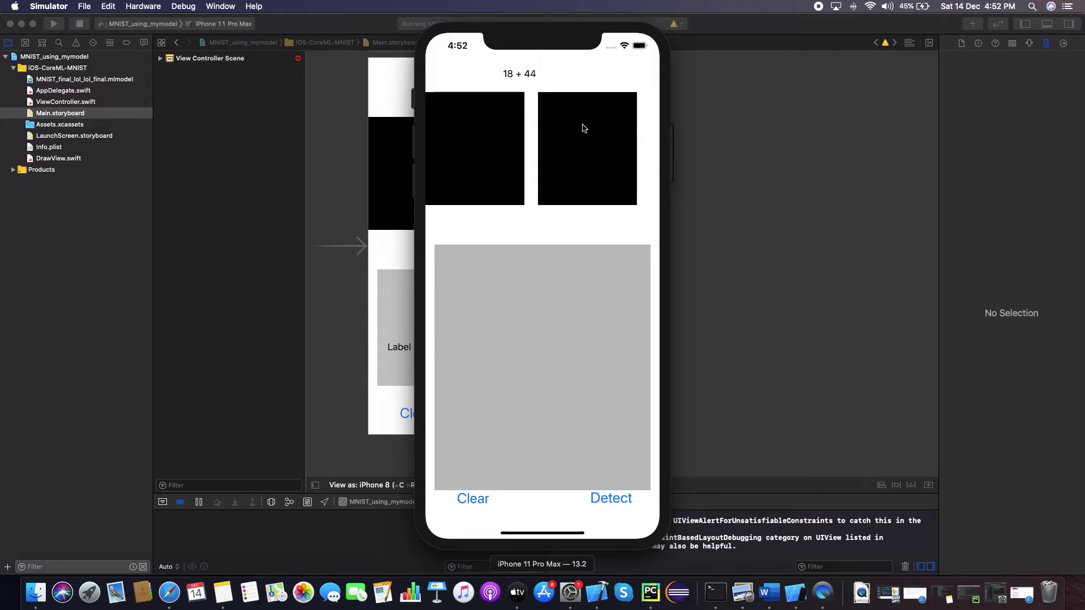
# Draw 6 and 2 to answer 62 for 18 + 44, check it, then clear.
pyautogui.moveTo(564, 113)
pyautogui.mouseDown()
pyautogui.moveTo(587, 173)
pyautogui.moveTo(616, 180)
pyautogui.mouseUp()
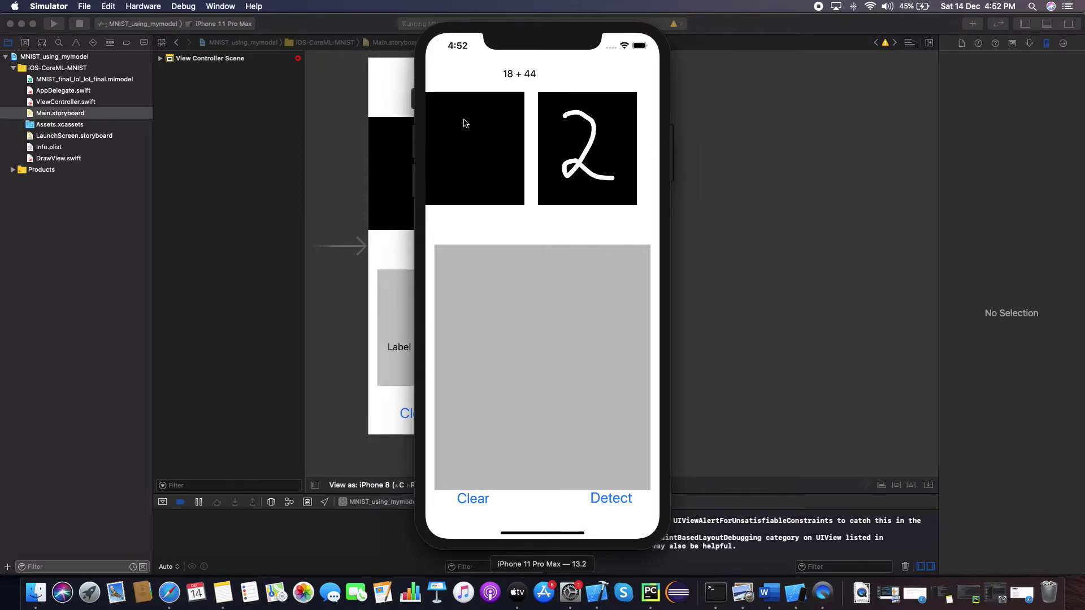
pyautogui.moveTo(481, 110); pyautogui.dragTo(460, 158)
pyautogui.click(616, 497)
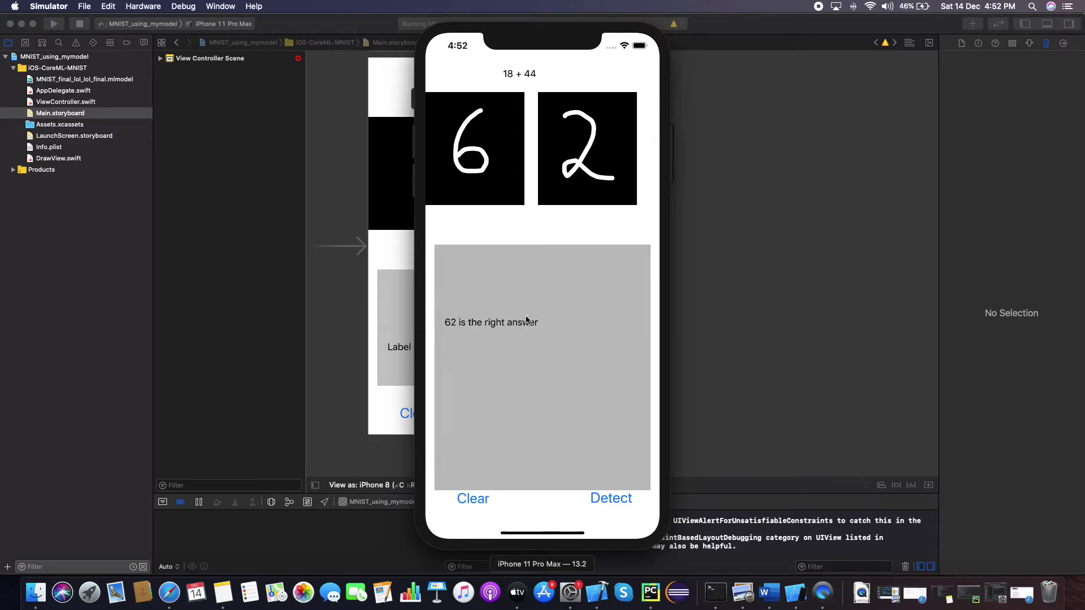
pyautogui.click(474, 499)
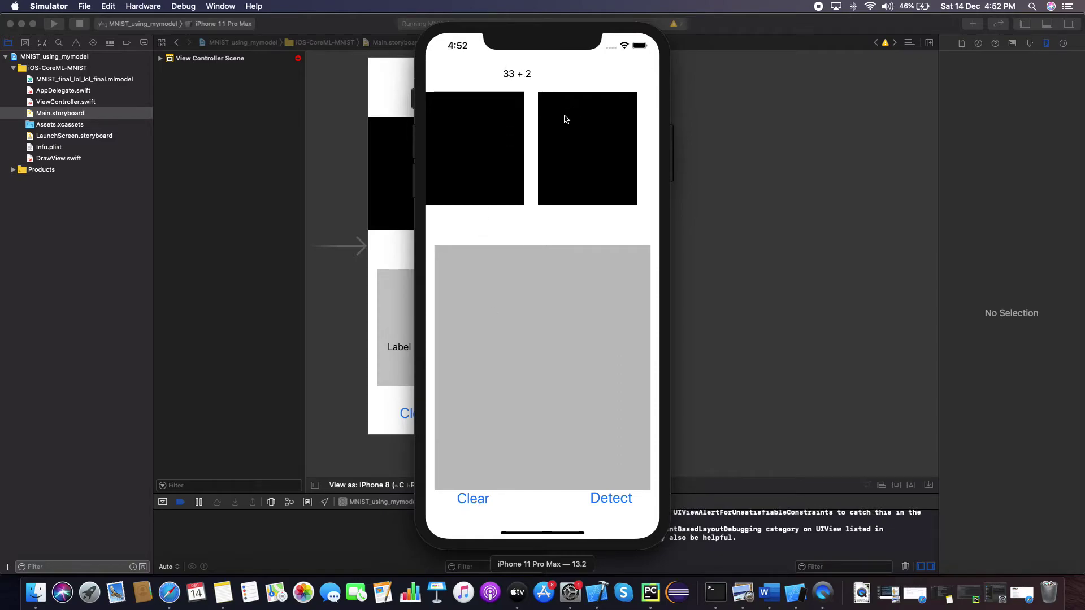
# Draw 3 and 5 to answer 35 for 33 + 2, check it, then clear.
pyautogui.moveTo(564, 115)
pyautogui.mouseDown()
pyautogui.moveTo(623, 149)
pyautogui.moveTo(570, 189)
pyautogui.moveTo(557, 184)
pyautogui.mouseUp()
pyautogui.moveTo(565, 136)
pyautogui.mouseDown()
pyautogui.moveTo(567, 118)
pyautogui.moveTo(627, 112)
pyautogui.mouseUp()
pyautogui.moveTo(456, 123)
pyautogui.mouseDown()
pyautogui.moveTo(465, 150)
pyautogui.moveTo(455, 185)
pyautogui.mouseUp()
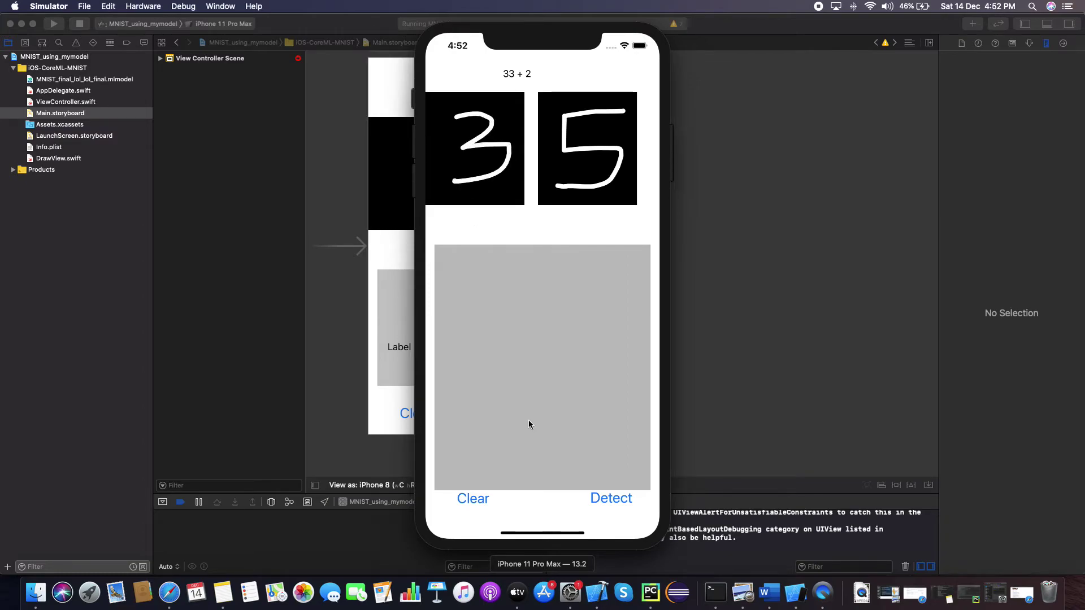
pyautogui.click(604, 500)
pyautogui.click(469, 504)
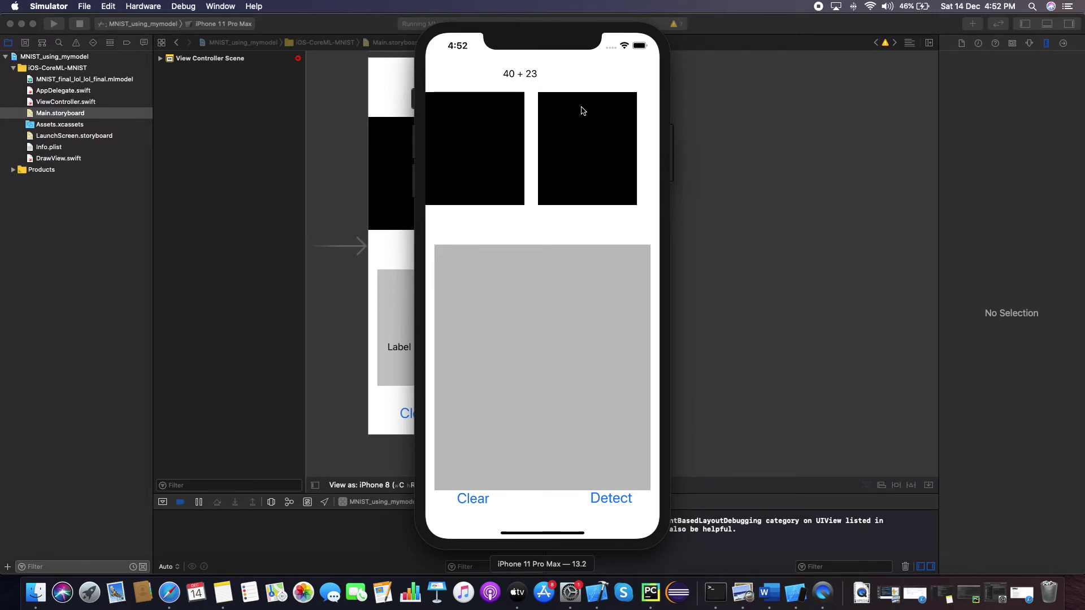
# Draw 6 and 4 to submit 64 for 40 + 23 and check it.
pyautogui.moveTo(584, 109); pyautogui.dragTo(613, 161)
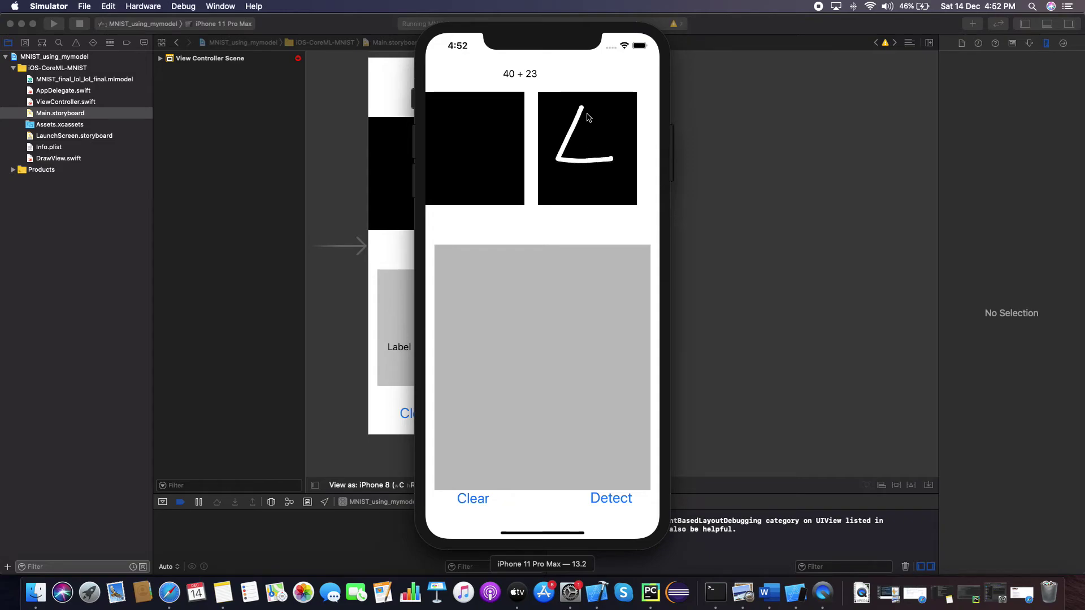
pyautogui.moveTo(587, 108); pyautogui.dragTo(590, 194)
pyautogui.moveTo(491, 111)
pyautogui.mouseDown()
pyautogui.moveTo(496, 173)
pyautogui.moveTo(458, 167)
pyautogui.mouseUp()
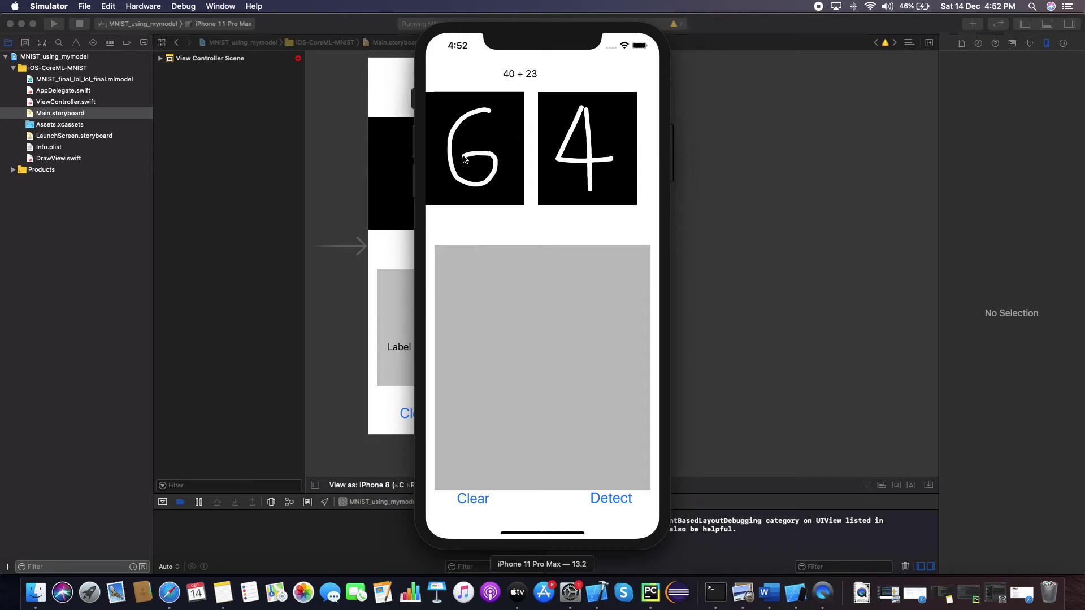
pyautogui.click(614, 500)
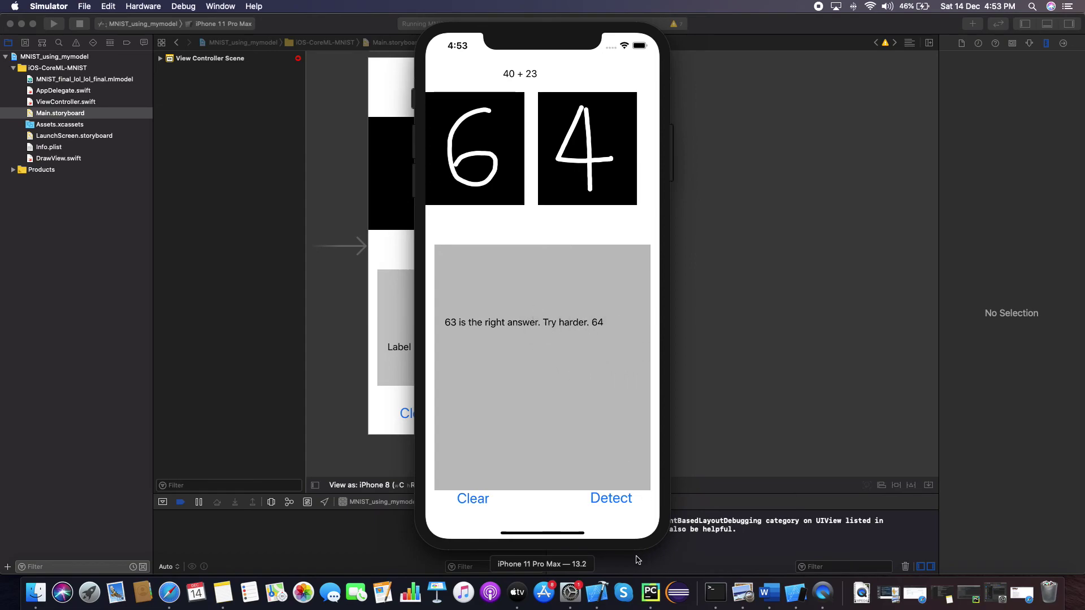
# Bring QuickTime Player to the front from the Dock.
pyautogui.click(826, 585)
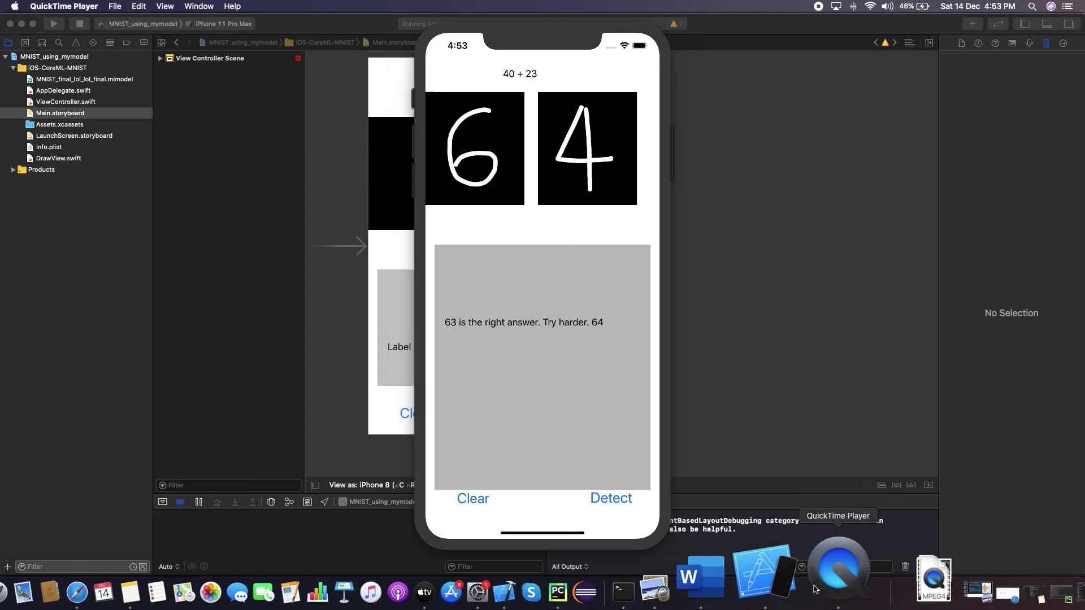